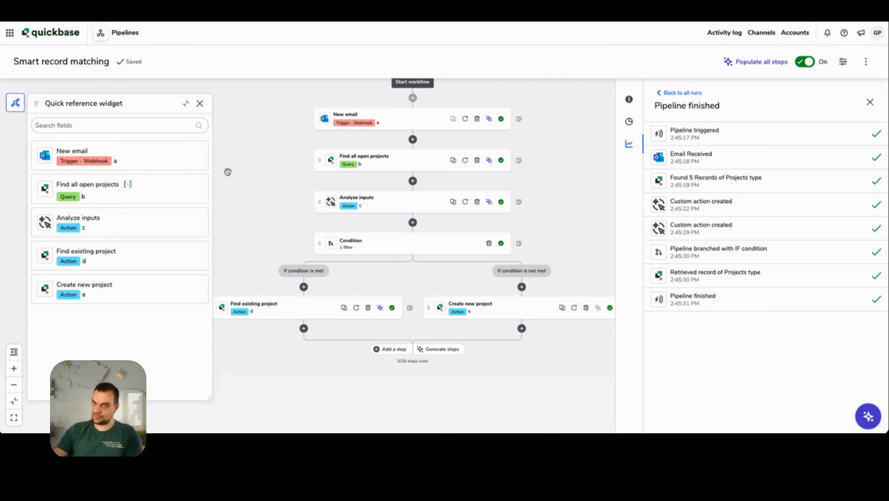
Step: Expand the Analyze inputs action and review its response format and structured AI output preview
drag(253, 172, 250, 193)
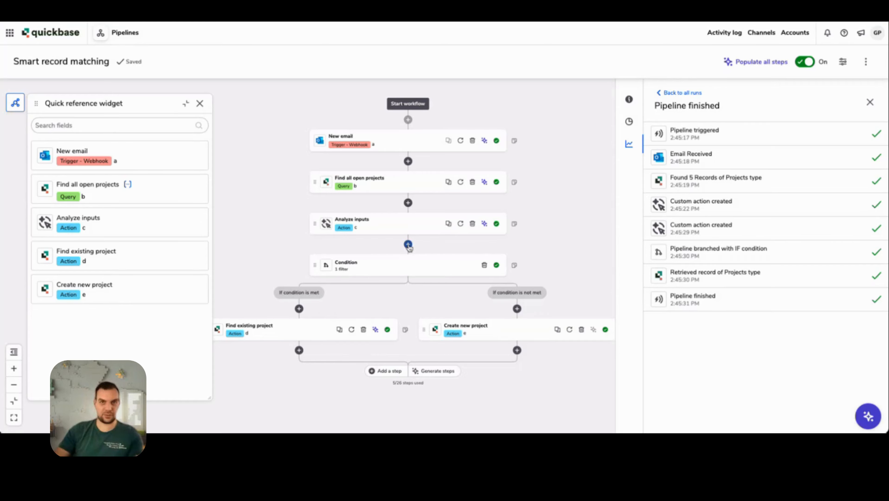
click(416, 229)
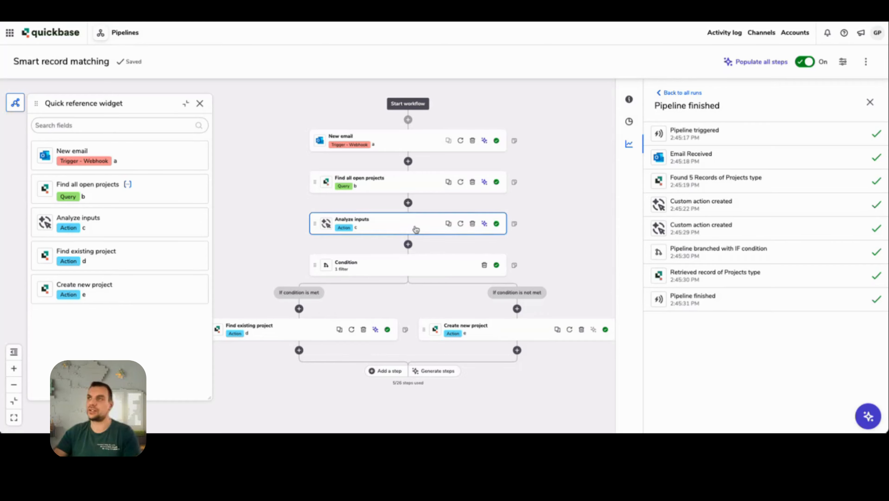
scroll(549, 205, down, 4)
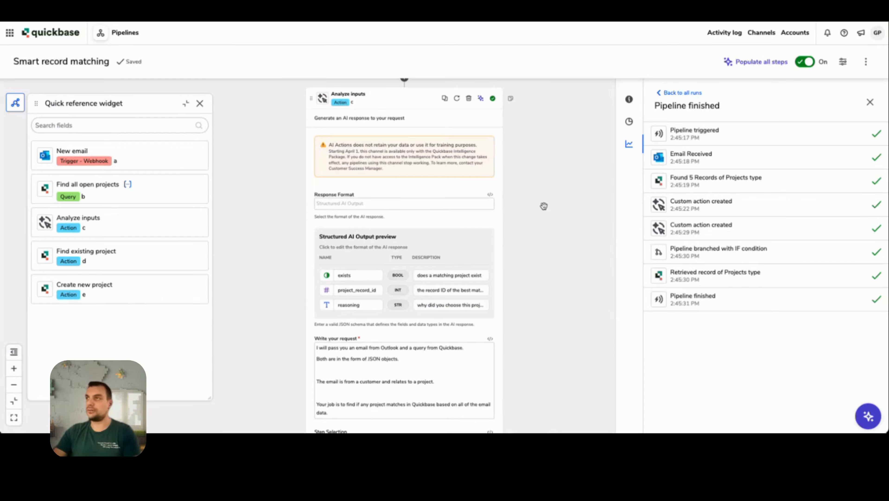
scroll(544, 205, up, 3)
drag(527, 203, 593, 221)
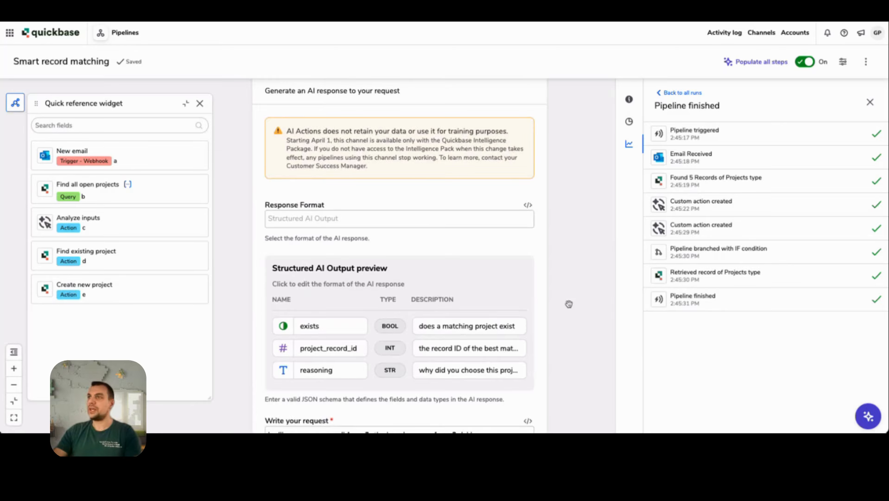
scroll(577, 310, down, 2)
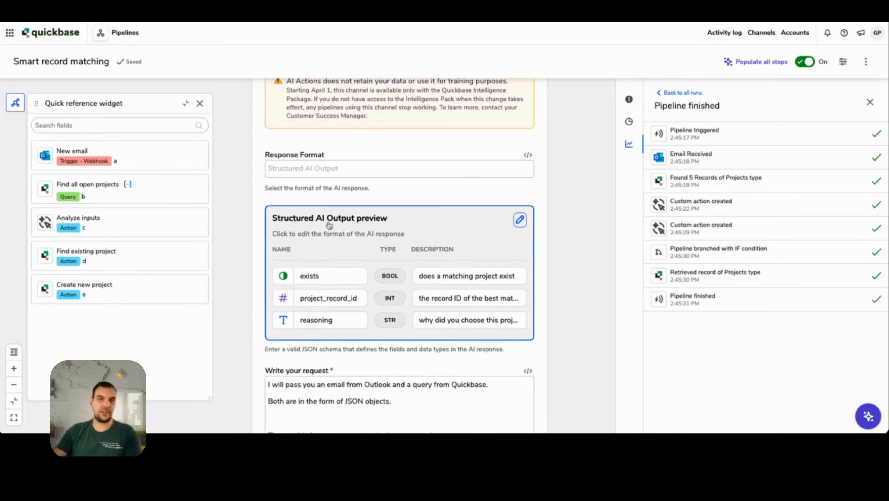
Step: Inspect the structured output's property definitions for Analyze inputs, close them unchanged, and review the action's request and step selection
click(341, 224)
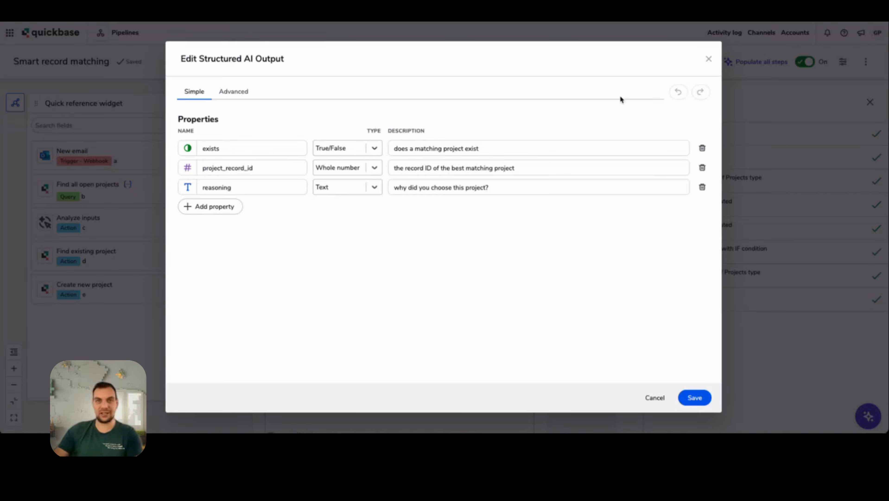
click(708, 60)
scroll(550, 320, down, 5)
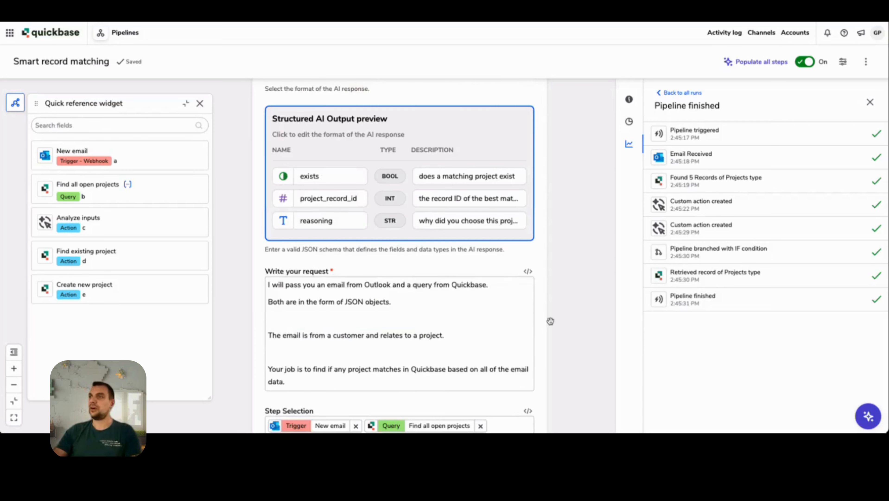
scroll(558, 321, down, 1)
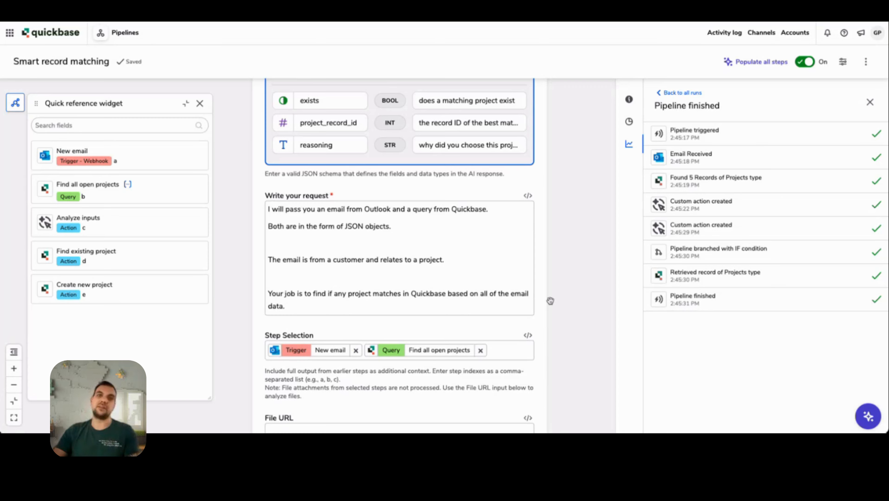
Step: Show the output and structured_ai_output of the 2:45:29 PM custom action in the finished run
click(717, 227)
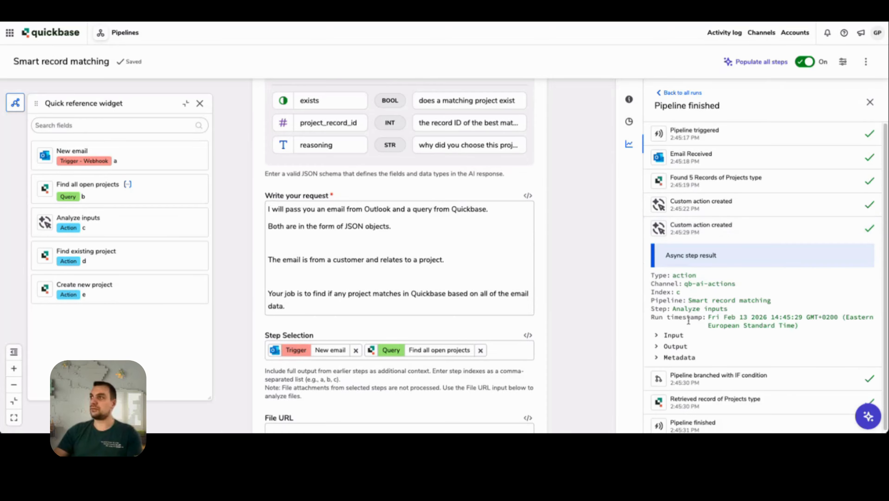
click(656, 346)
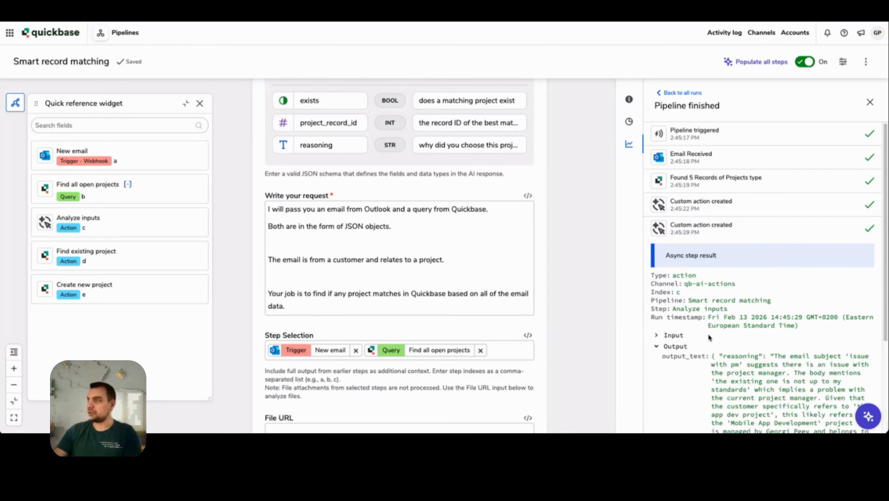
scroll(660, 346, down, 4)
click(668, 342)
scroll(733, 326, down, 1)
scroll(733, 325, down, 3)
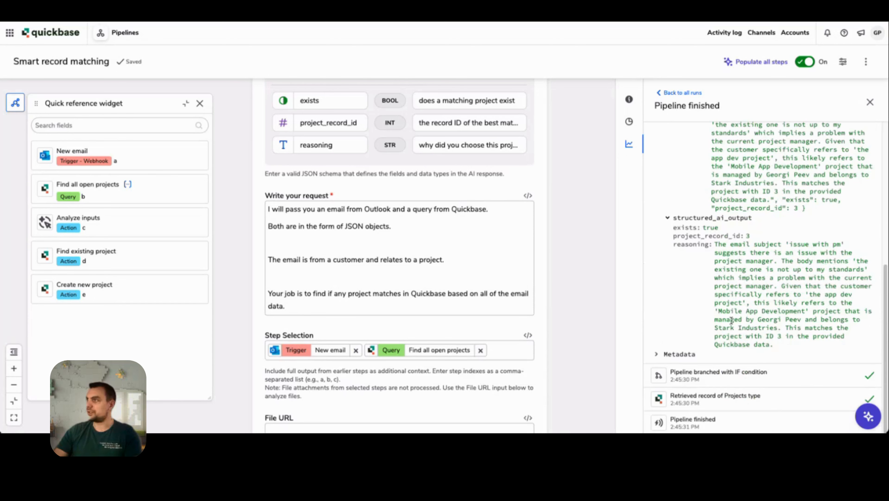
Step: Examine the exists, project_record_id and reasoning values in the run's structured AI output
drag(672, 228, 823, 291)
click(759, 234)
click(792, 247)
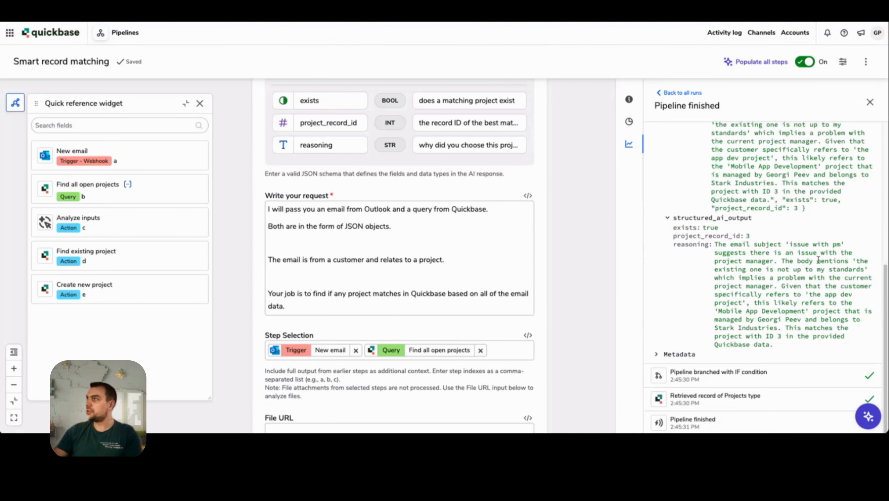
drag(724, 273, 790, 272)
click(792, 308)
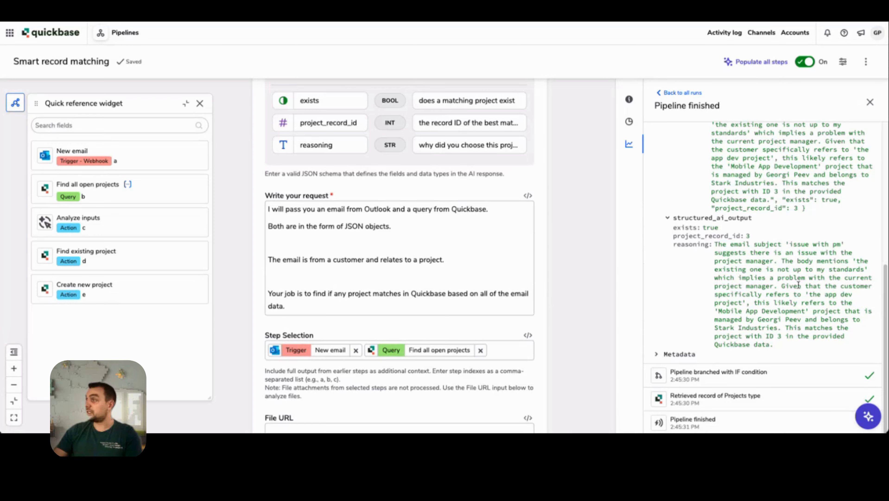
drag(809, 286, 808, 311)
click(813, 303)
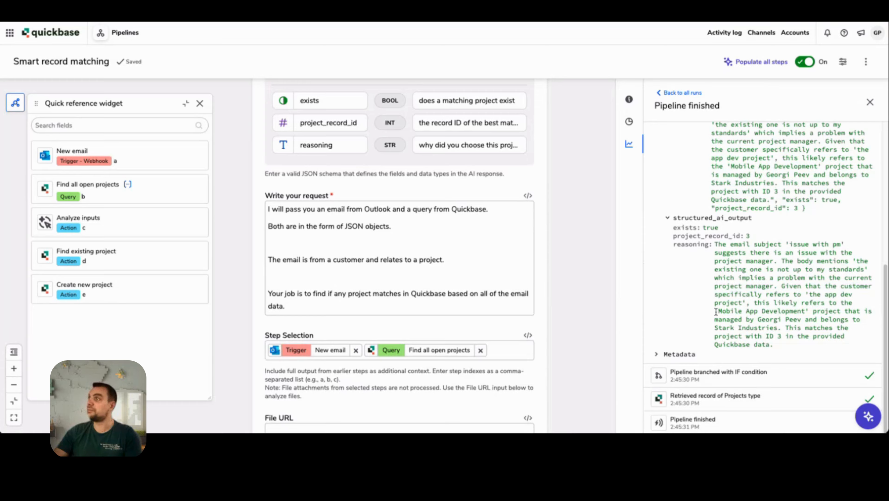
drag(716, 311, 807, 319)
click(812, 340)
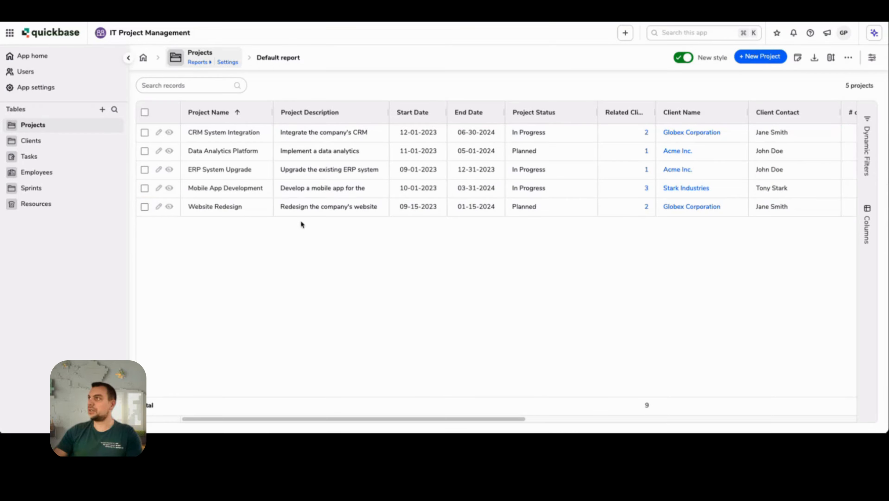
Step: View the Mobile App Development project record and return to the Analyze inputs settings in the Smart record matching pipeline
click(169, 189)
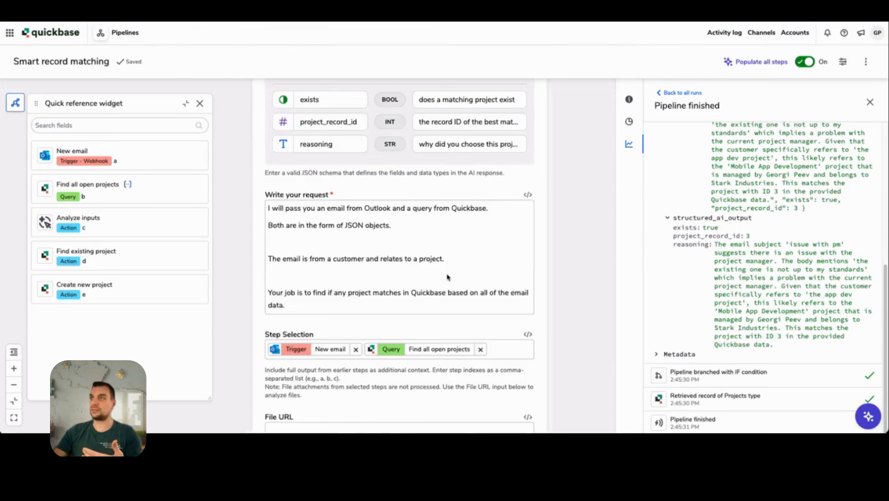
scroll(424, 274, down, 8)
scroll(424, 273, down, 6)
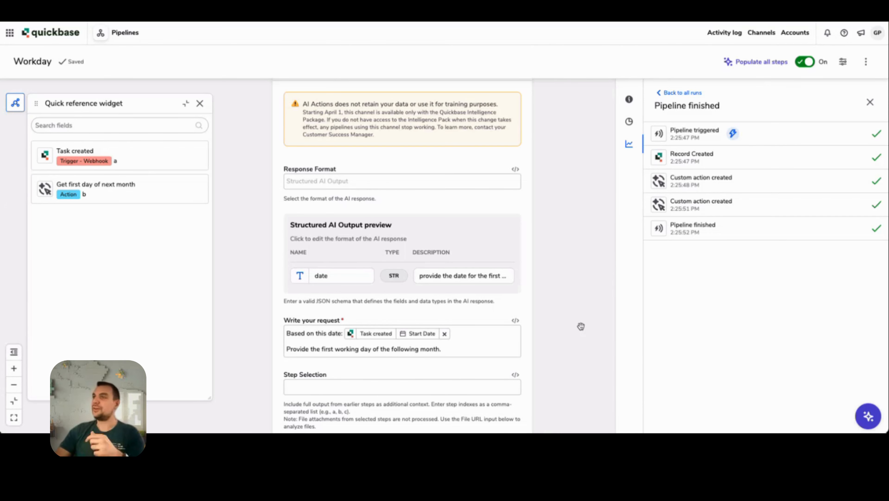
Step: In the Workday pipeline, review the AI request and examine the input of the 2:25:51 PM custom action, including its user_message date
scroll(580, 326, down, 1)
scroll(578, 320, down, 2)
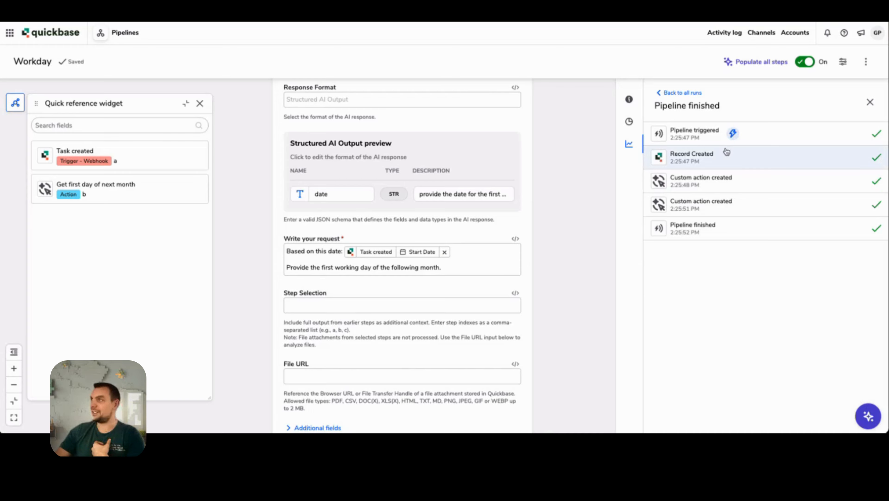
click(726, 205)
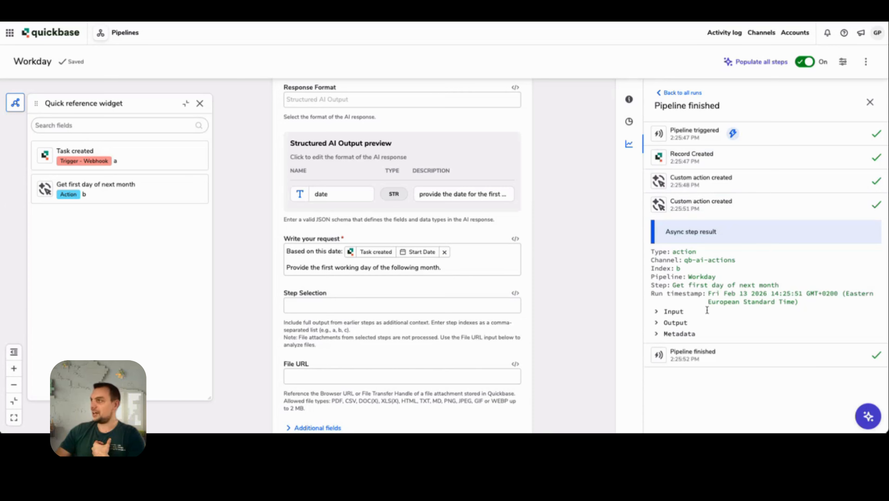
click(661, 311)
scroll(720, 314, down, 1)
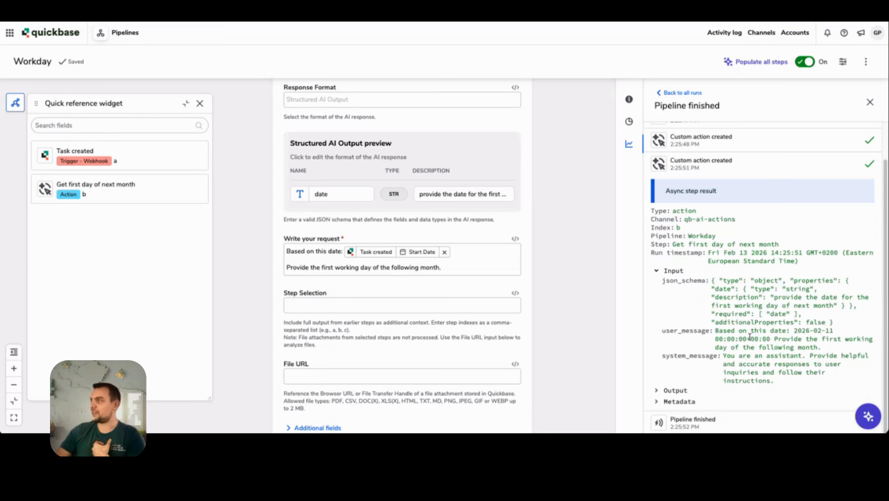
drag(716, 330, 791, 331)
click(838, 331)
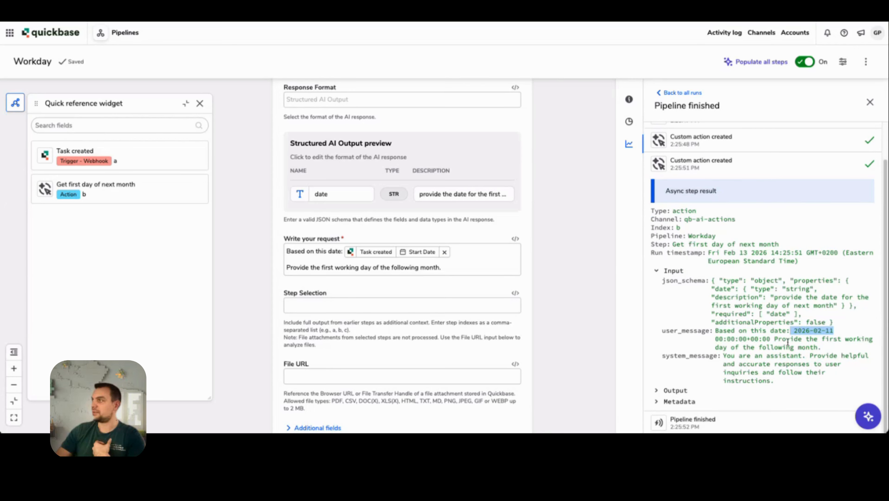
click(784, 350)
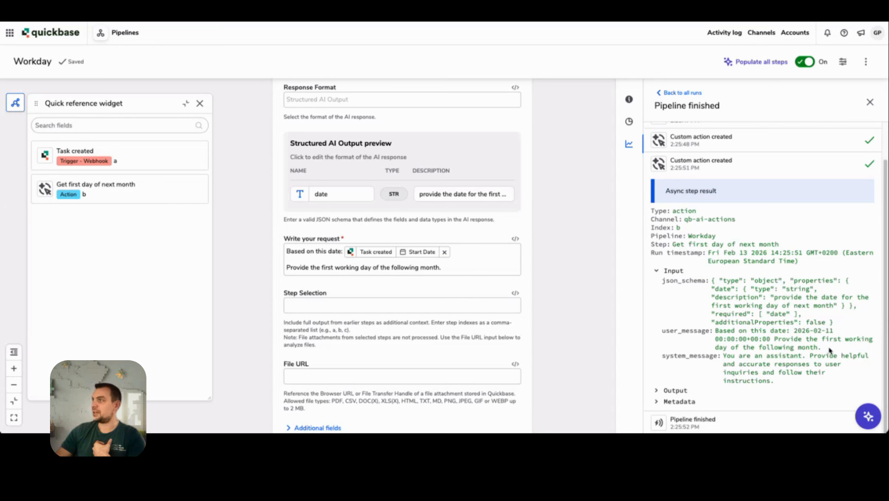
Step: Collapse the Workday action's input details and examine its output, including the date under structured_ai_output
click(657, 272)
click(656, 322)
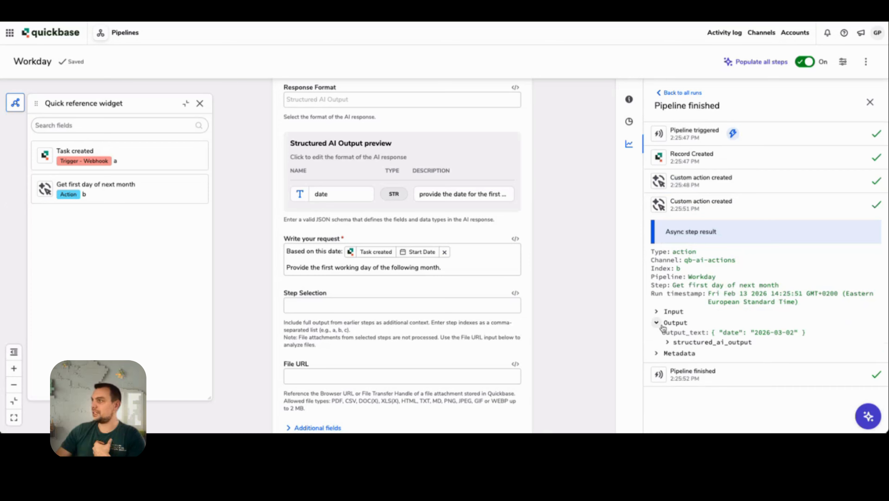
drag(662, 332, 694, 352)
click(668, 342)
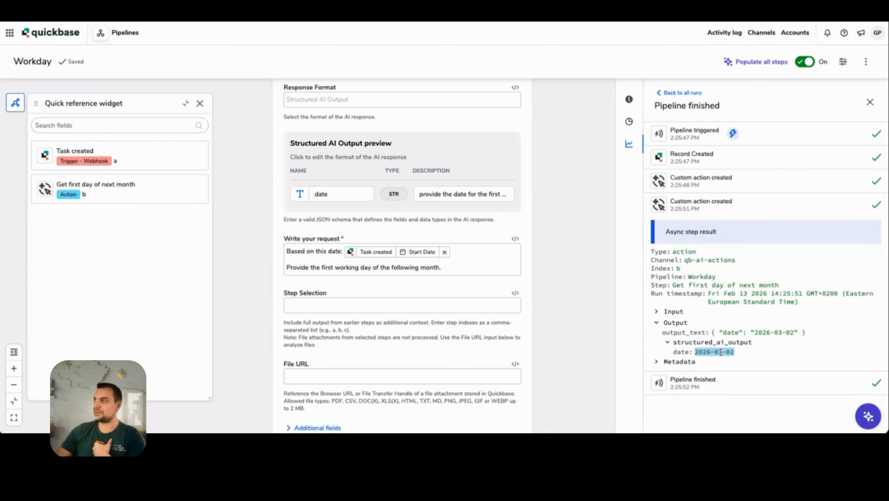
click(755, 352)
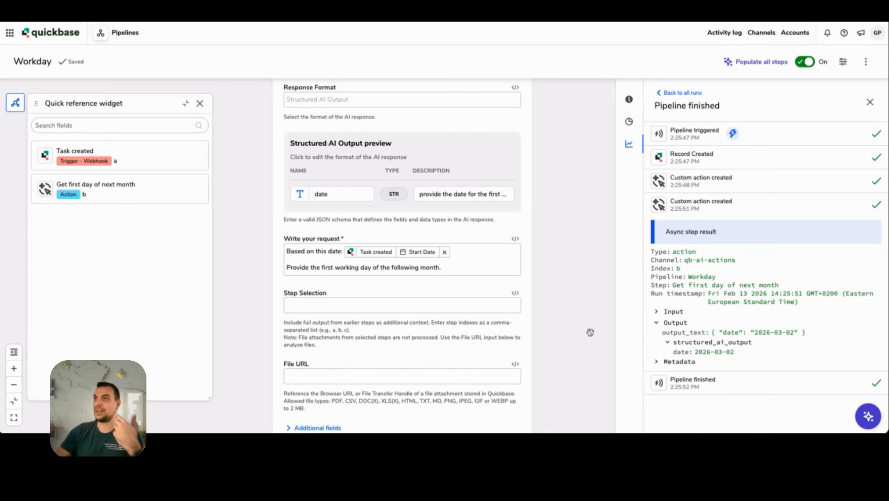
scroll(561, 211, up, 5)
click(436, 167)
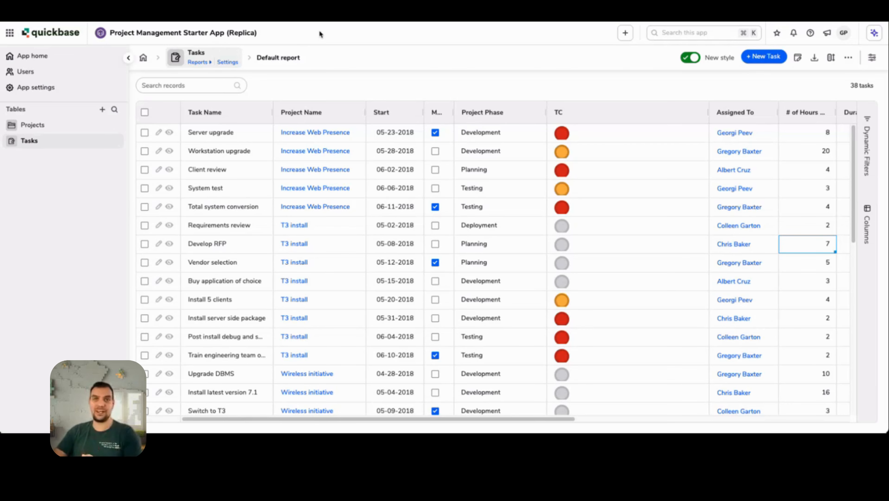
Step: Compare the Tasks tables of the Source and Replica project apps and switch to the New pipeline workflow
key(ctrl+shift+Tab)
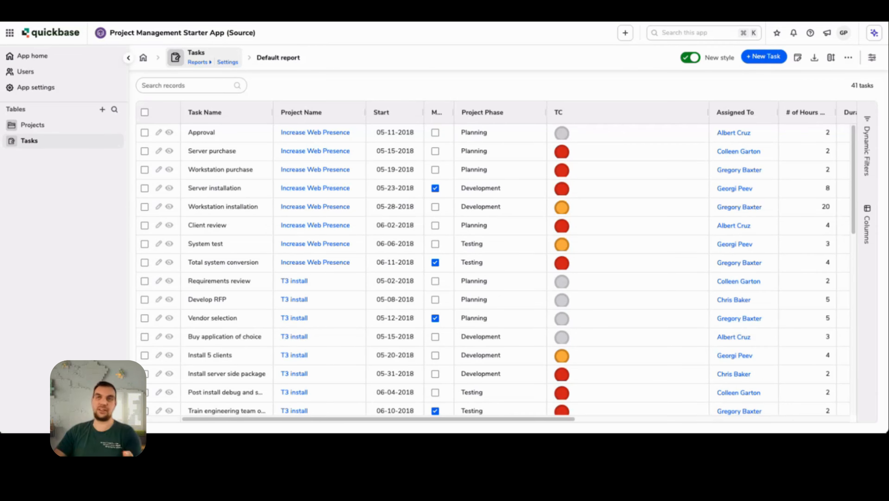
key(ctrl+Tab)
key(ctrl+Tab)
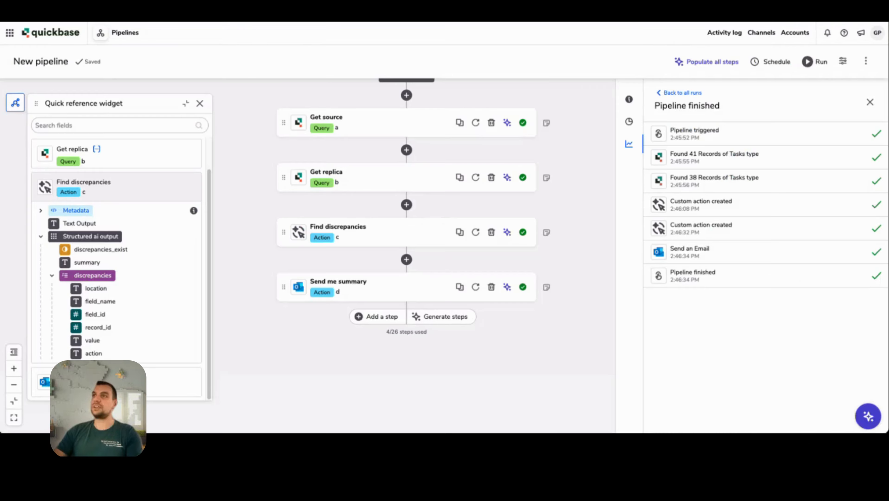
scroll(392, 268, up, 1)
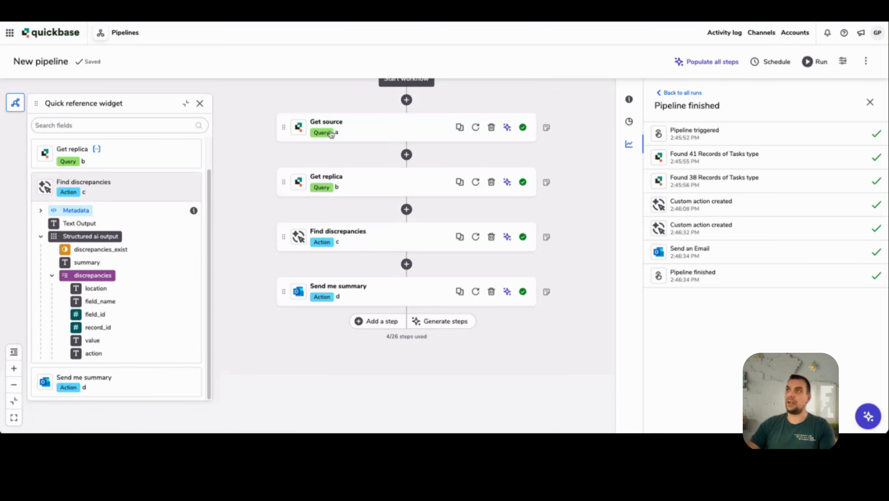
Step: Expand the Find discrepancies action and review its output preview, request text and selected source and replica queries
click(379, 248)
scroll(554, 273, down, 4)
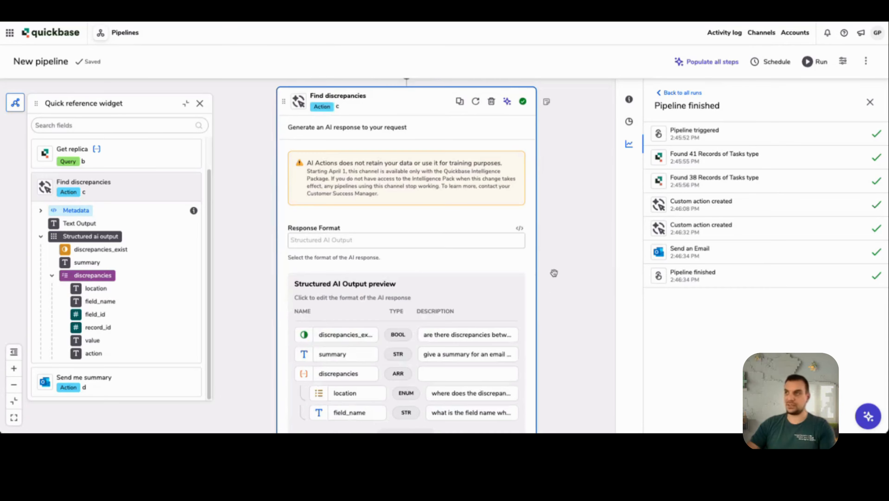
scroll(554, 273, down, 8)
scroll(387, 261, down, 2)
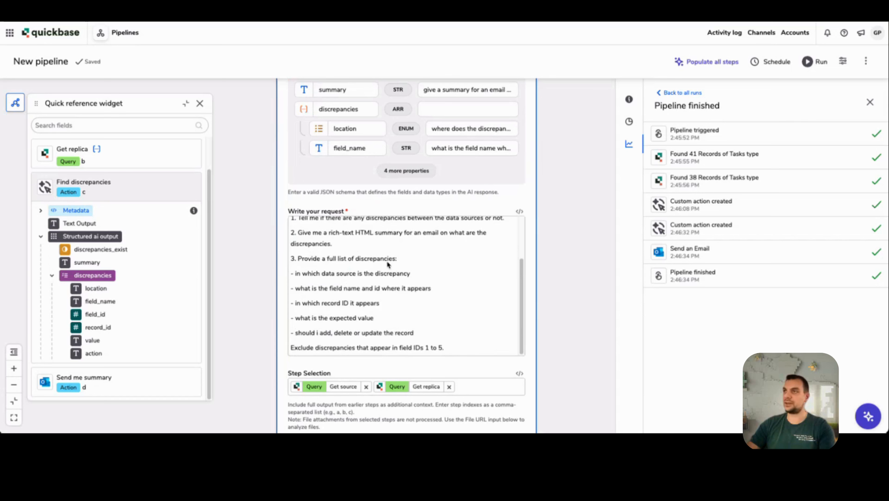
scroll(389, 262, up, 3)
scroll(572, 264, down, 2)
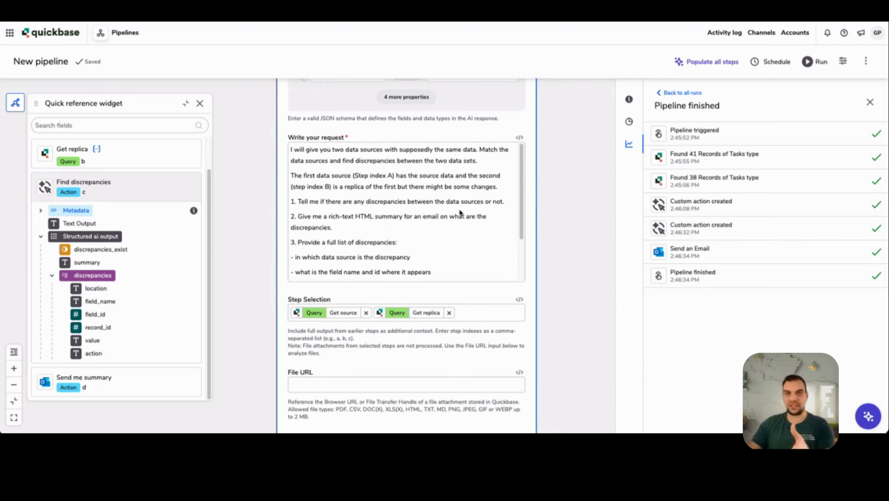
Step: Open the structured AI output definition of Find discrepancies and review its nested discrepancies list properties
scroll(571, 269, up, 4)
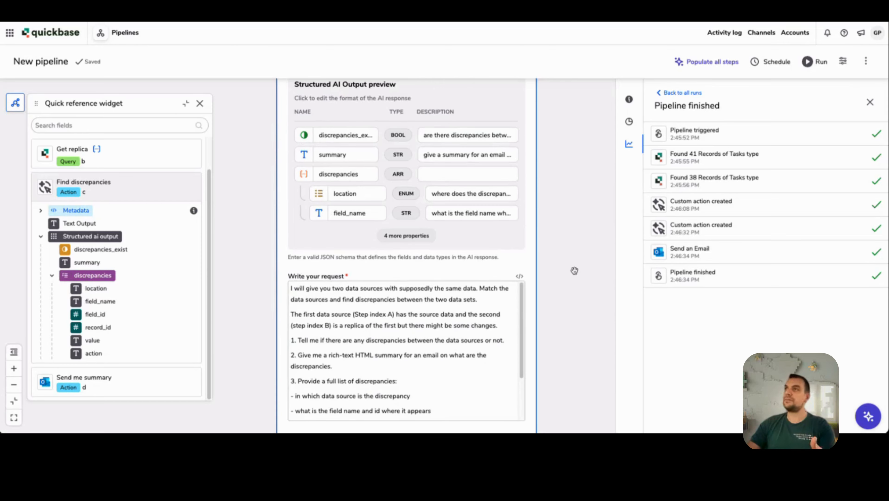
click(461, 244)
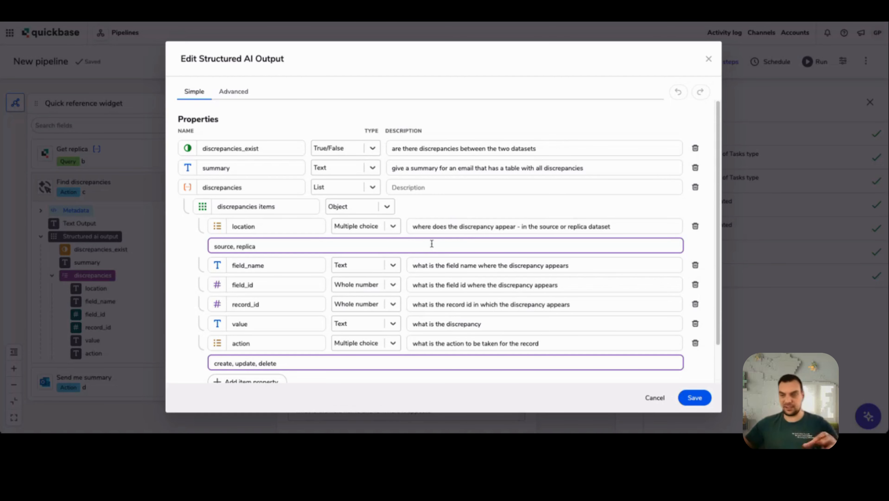
scroll(418, 232, down, 2)
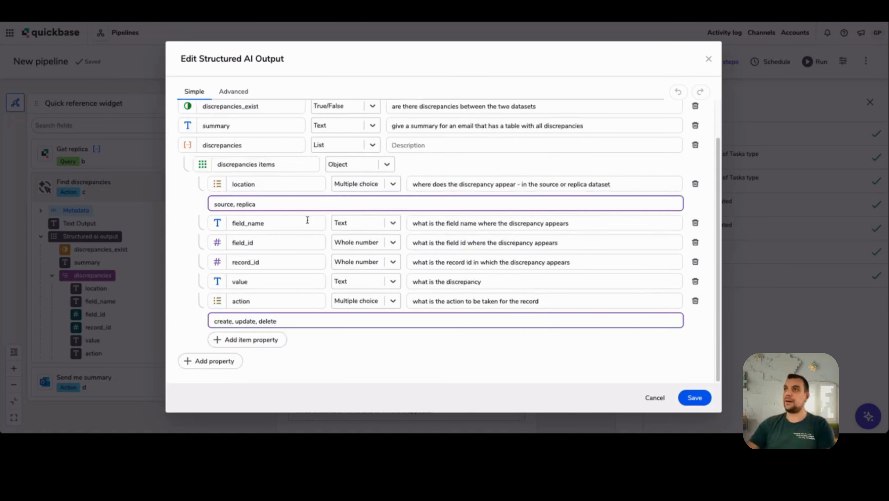
Step: Review the discrepancies items, including the location and action choices, and close the structured AI output definition
scroll(434, 239, up, 2)
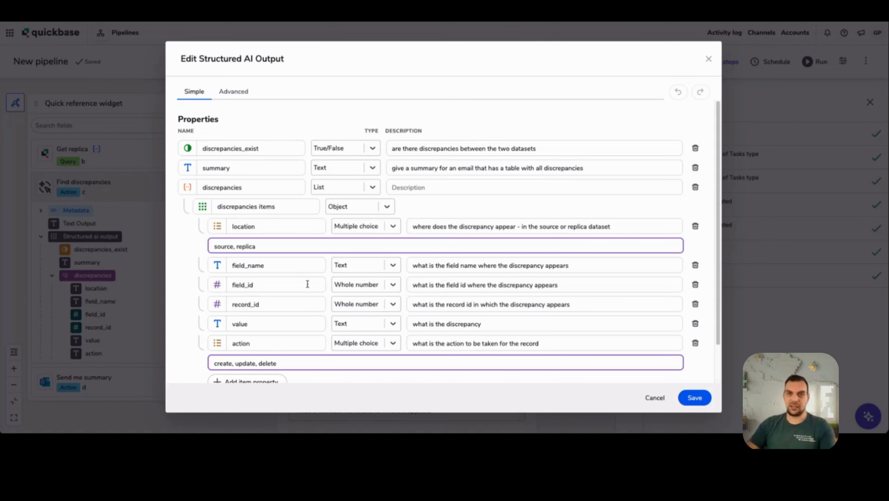
scroll(280, 339, down, 2)
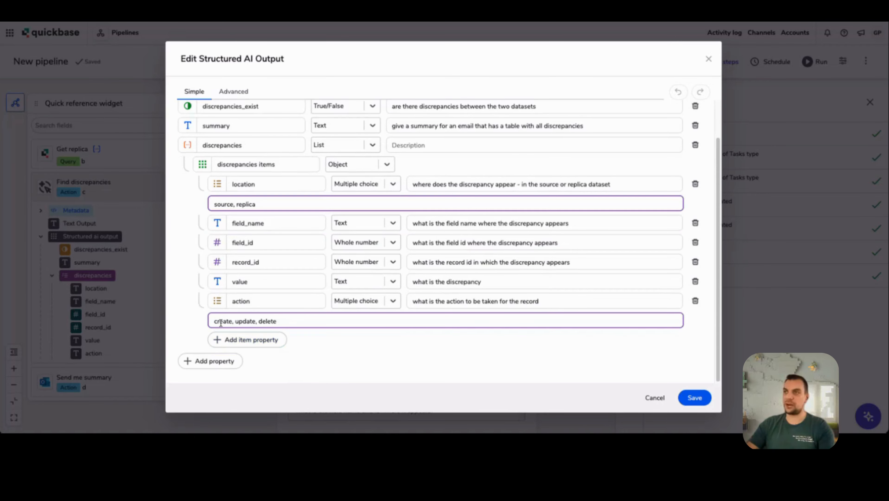
scroll(313, 338, up, 2)
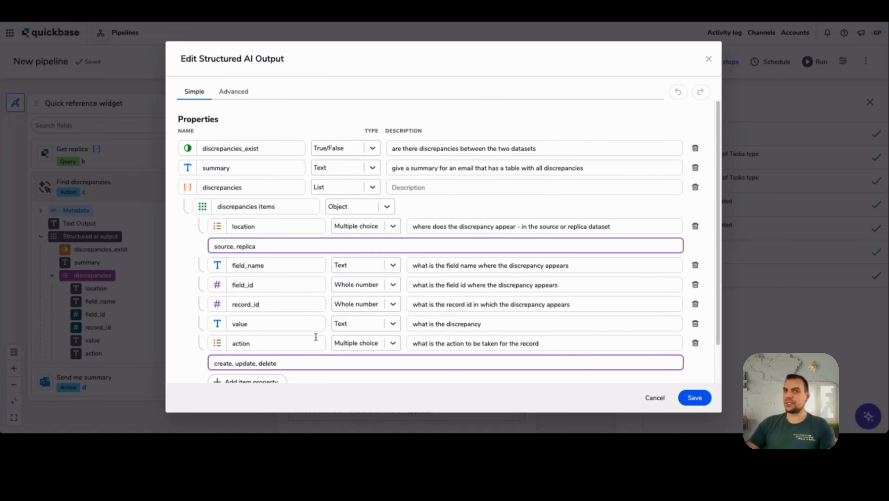
click(710, 59)
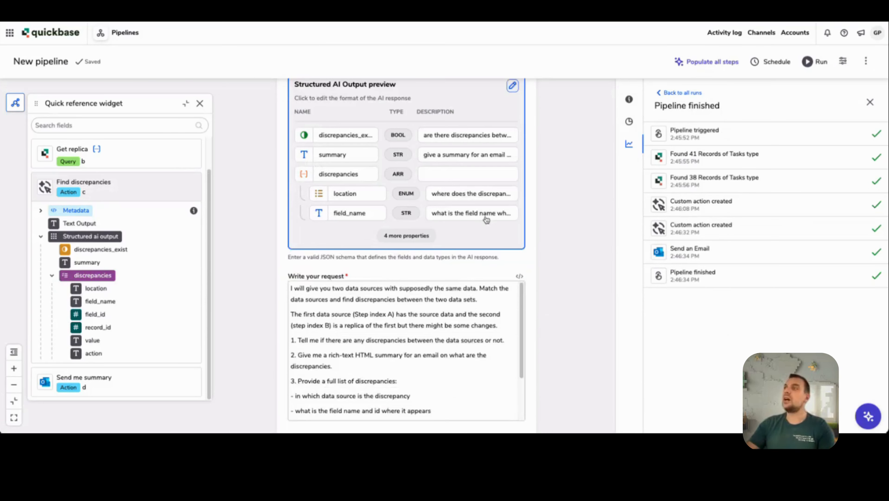
Step: Check the remaining inputs of Find discrepancies and select the Send me summary action that follows it
scroll(590, 290, down, 10)
click(375, 290)
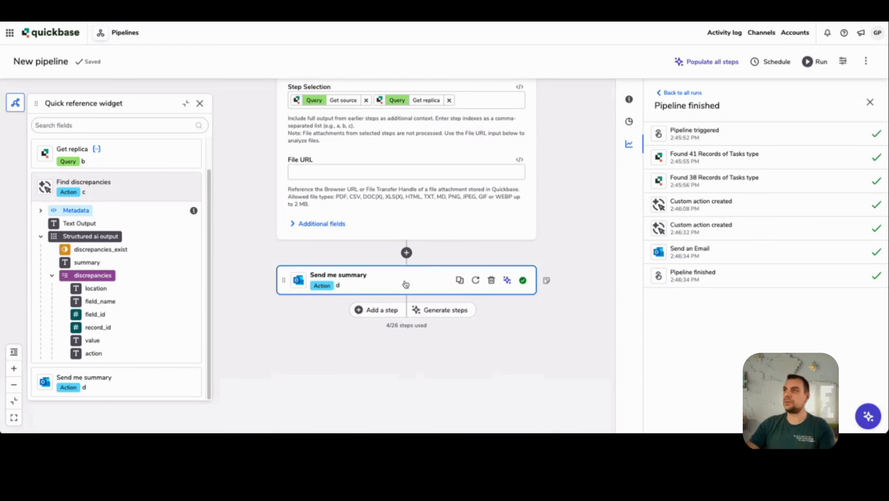
scroll(562, 291, down, 1)
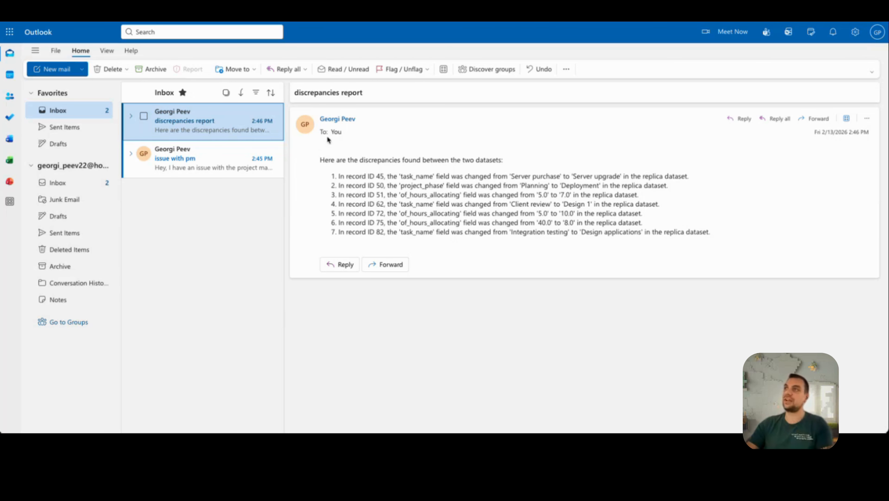
Step: Switch to Outlook and examine the discrepancies report email, highlighting the task_name change listed for record ID 45
click(321, 161)
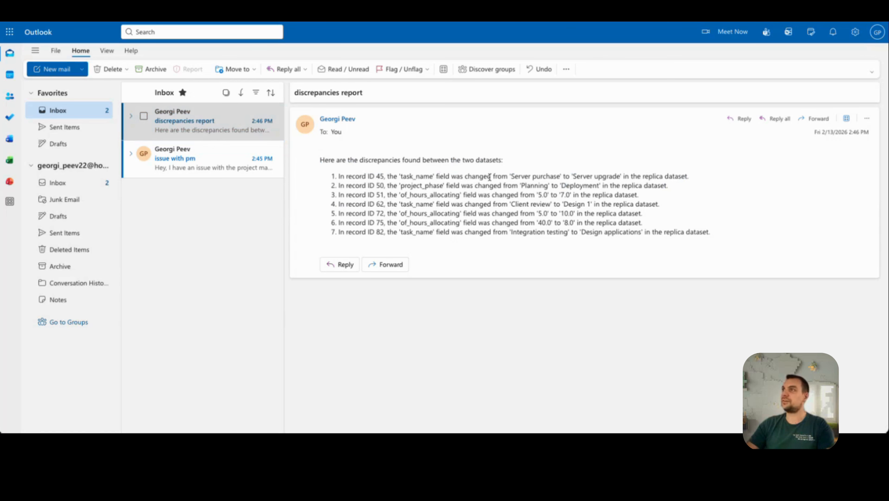
drag(514, 177, 593, 177)
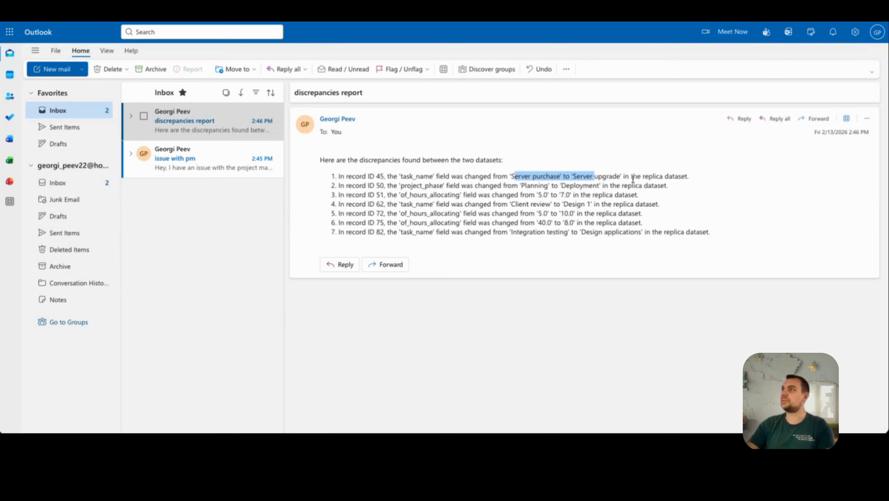
click(686, 178)
drag(686, 177, 551, 175)
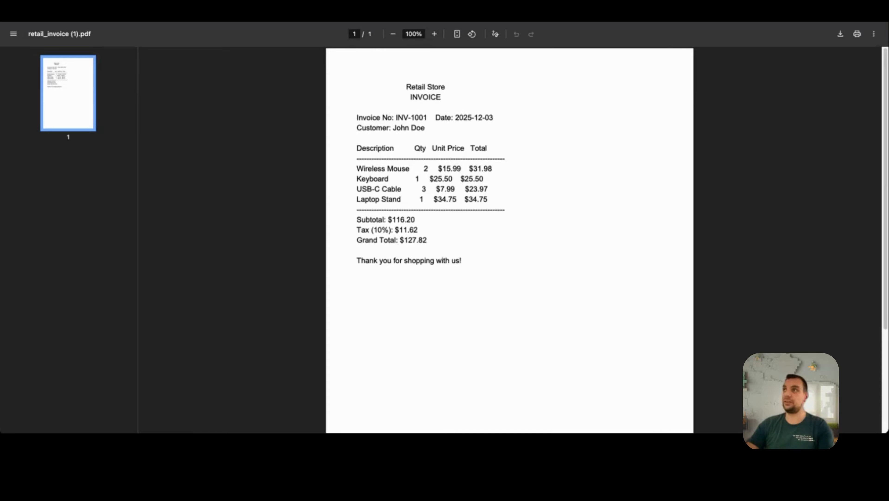
Step: Switch from the retail invoice PDF to the Retail Invoice with item detail break up pipeline and expand its Custom action
click(256, 14)
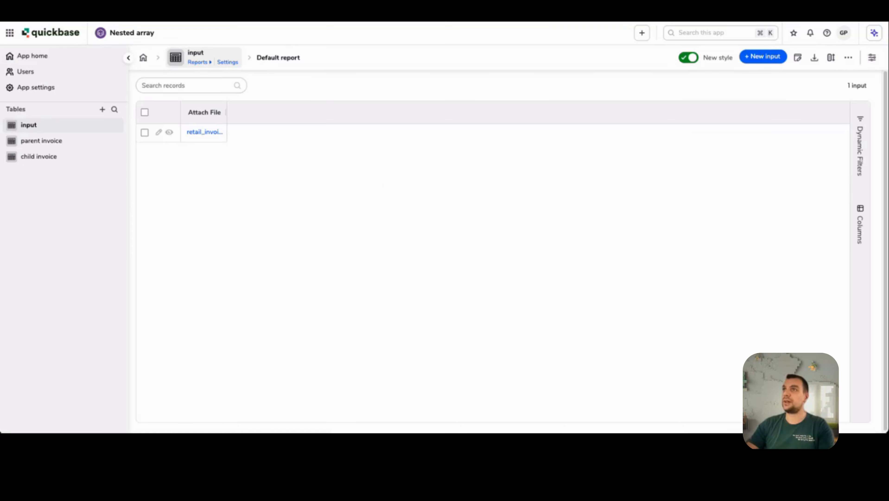
click(382, 14)
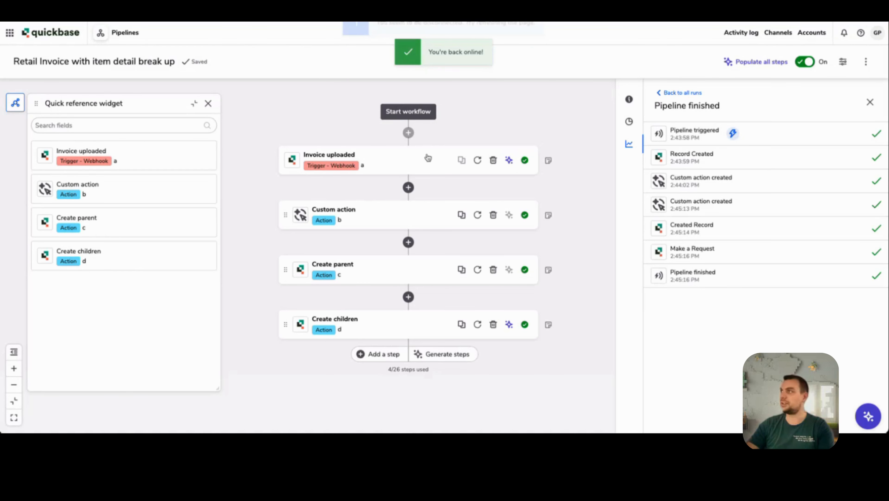
click(383, 219)
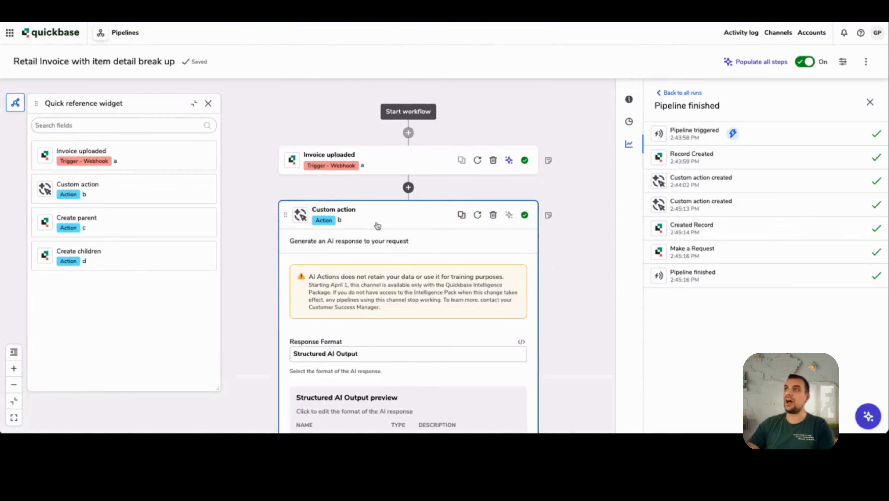
scroll(274, 205, down, 6)
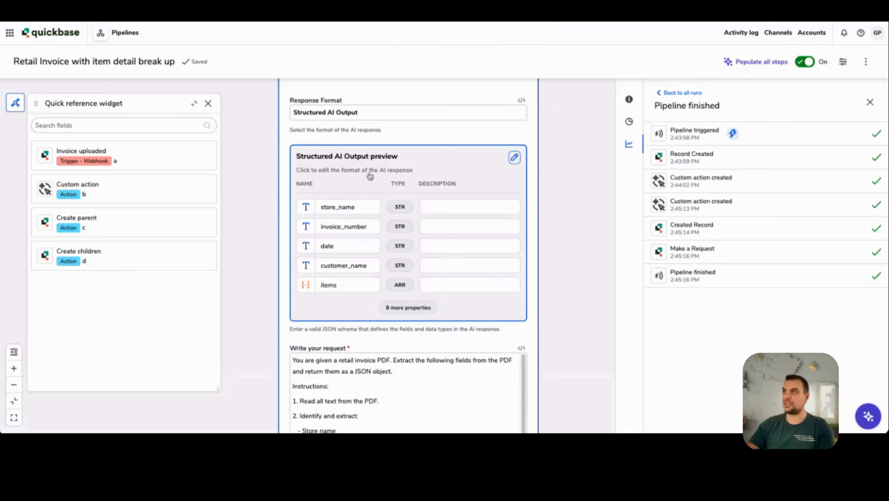
Step: Open the Custom action's structured AI output definition, review the invoice properties and nested items list, and close it without saving
click(369, 176)
scroll(281, 240, down, 3)
scroll(292, 185, up, 3)
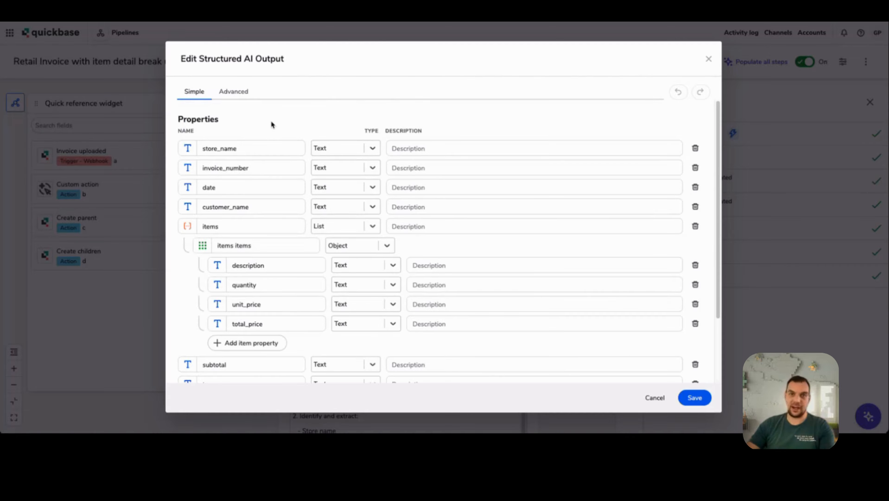
scroll(277, 140, down, 3)
scroll(245, 147, up, 3)
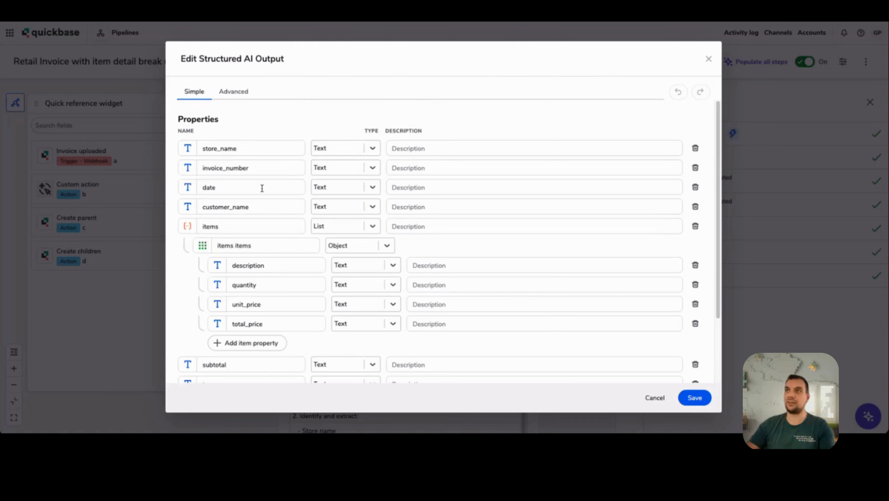
scroll(278, 197, down, 3)
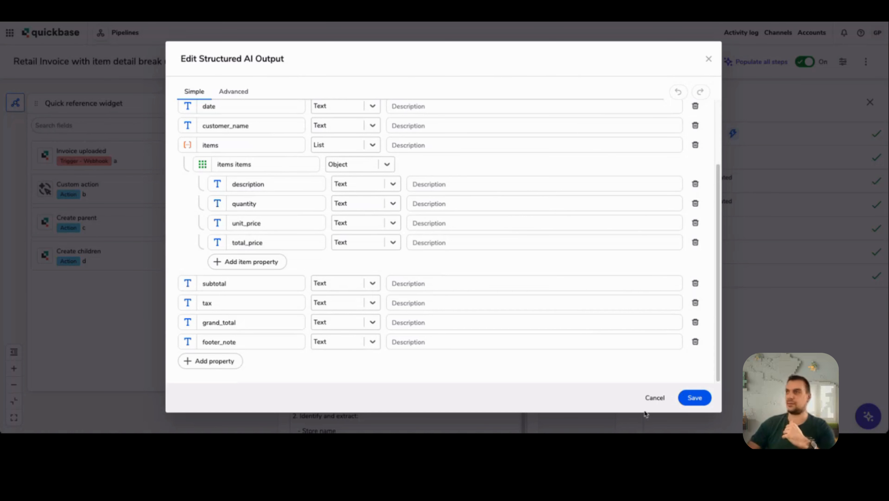
click(654, 399)
Step: Review the Custom action's request text and the uploaded invoice attachment used as its File URL
scroll(298, 262, down, 3)
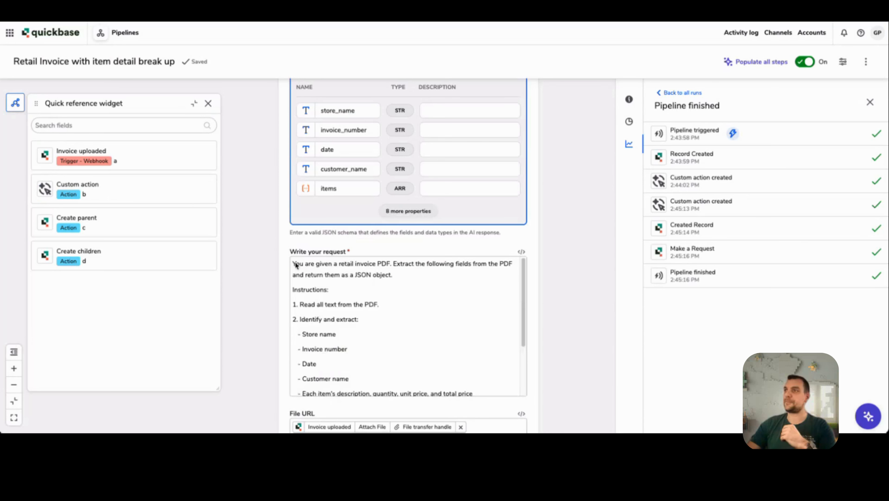
scroll(298, 267, down, 3)
scroll(260, 303, down, 4)
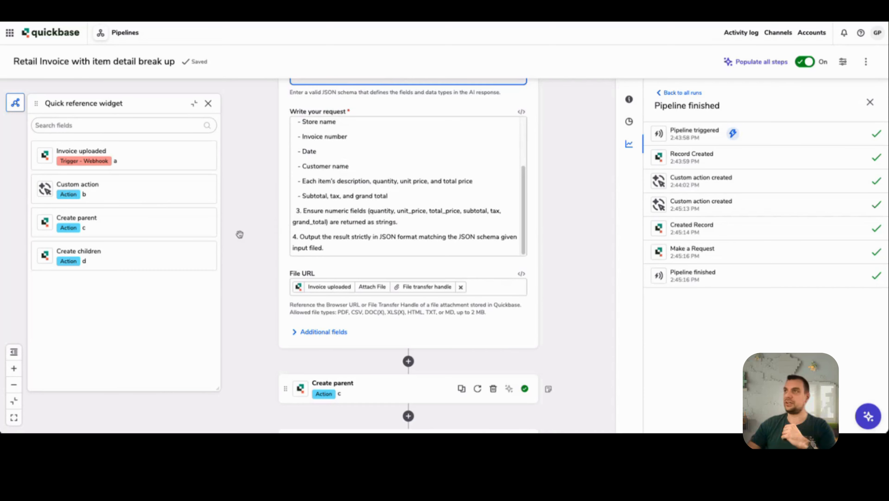
scroll(241, 234, down, 4)
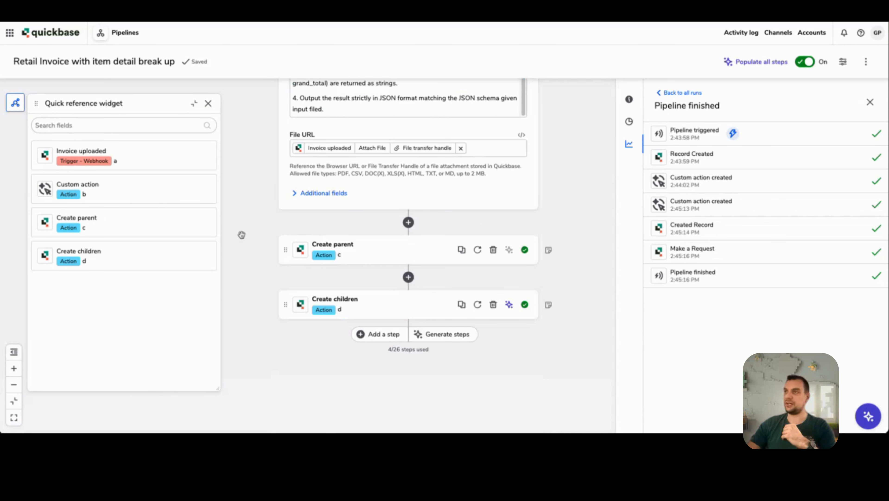
Step: Expand Create parent, review its field mappings from the structured AI output, and select the Create children action
click(389, 253)
scroll(275, 244, down, 9)
scroll(273, 245, down, 3)
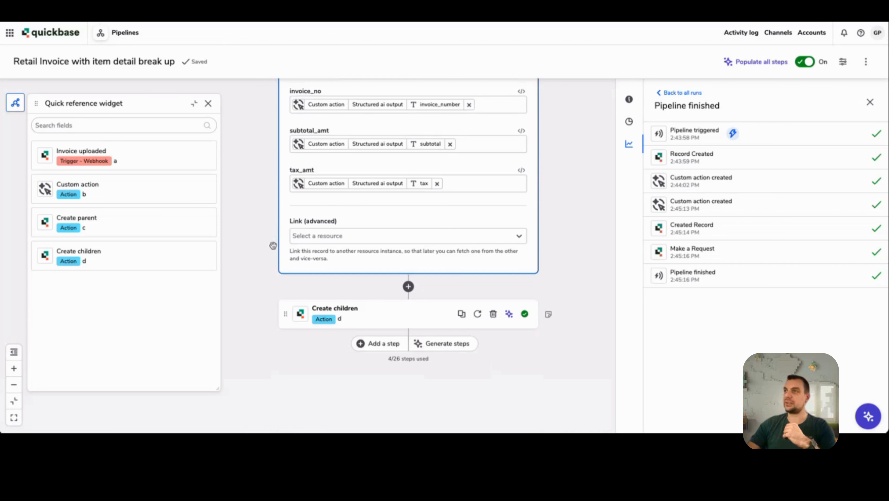
click(397, 321)
click(393, 243)
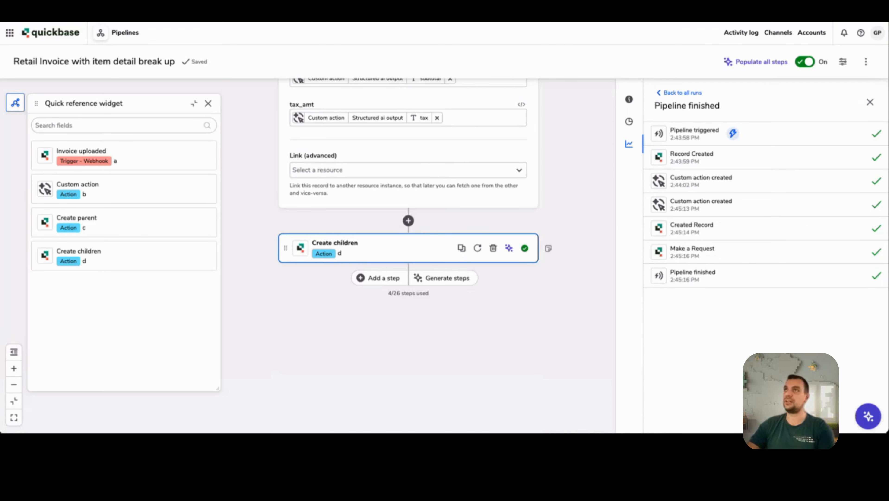
Step: Open the parent invoice record in the Nested array app and examine its fields and embedded child invoice details
key(ctrl+Tab)
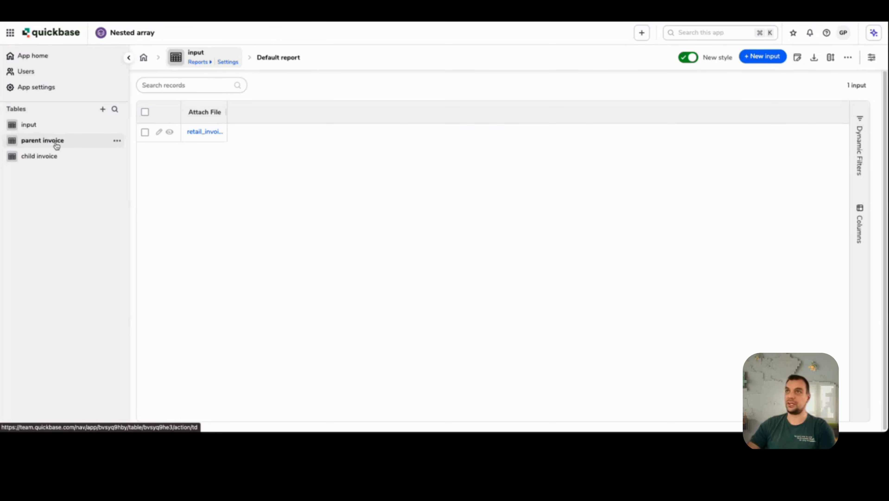
click(49, 141)
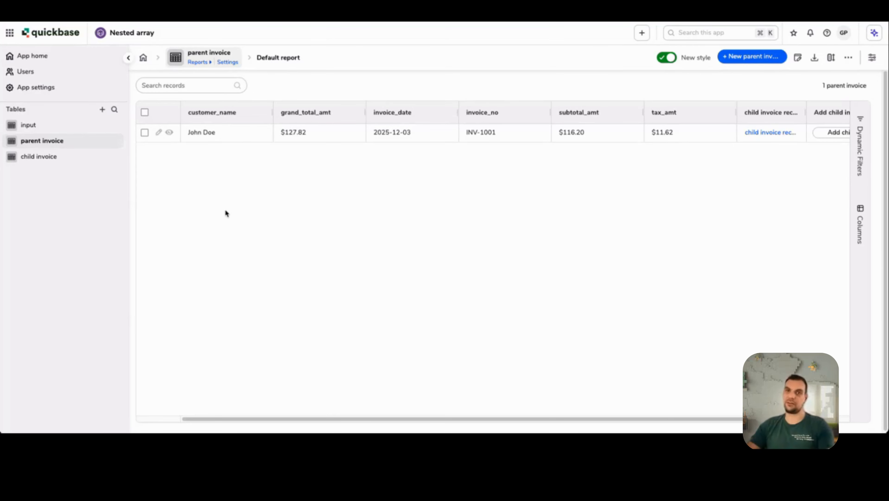
click(169, 132)
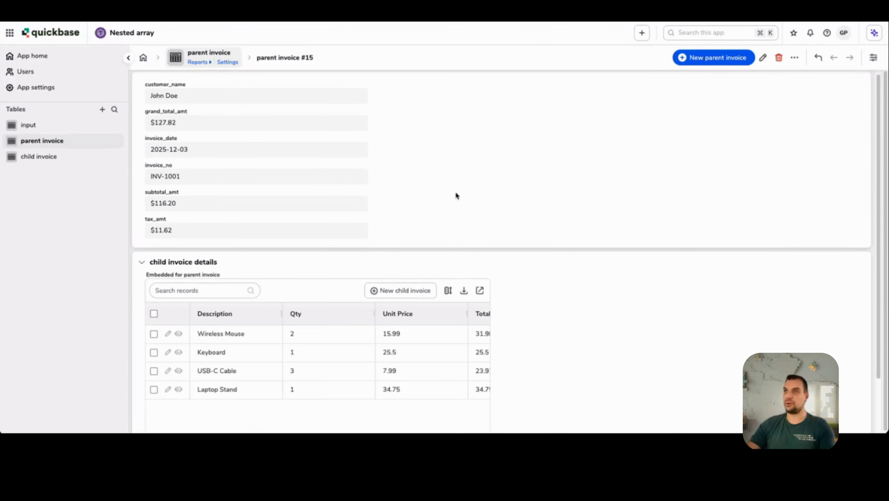
scroll(173, 387, down, 2)
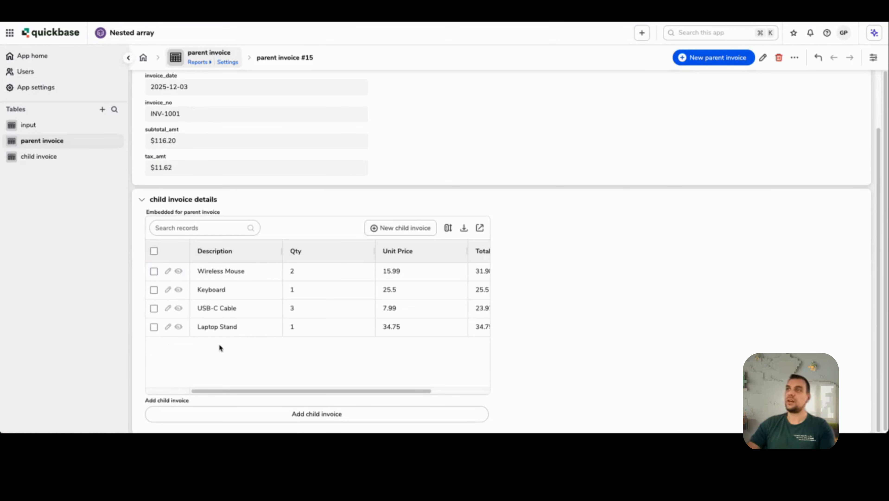
scroll(551, 326, up, 2)
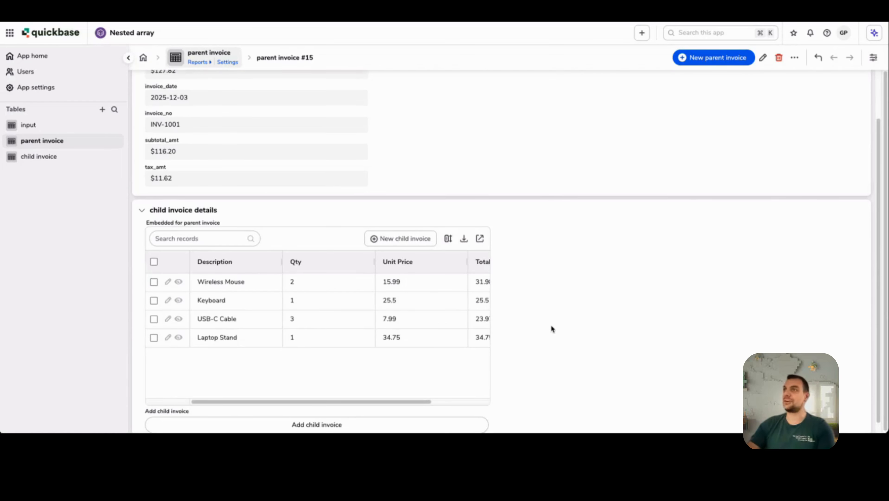